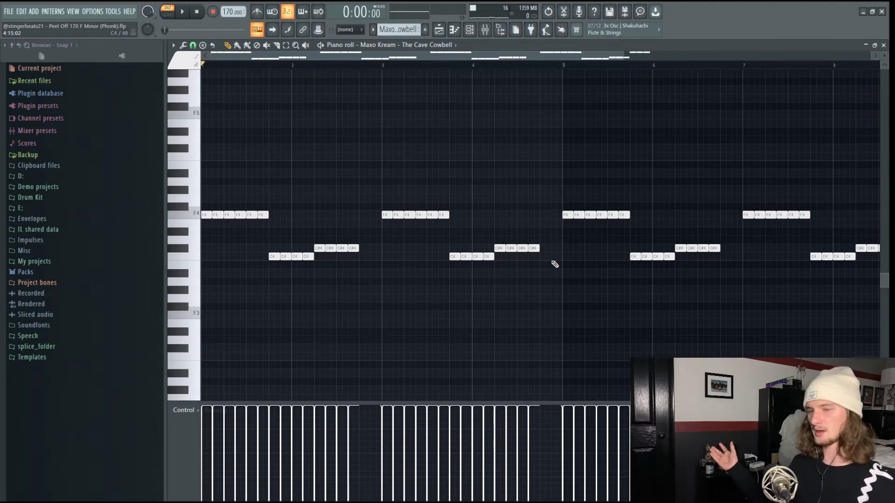
# Examine the Melody 2 mixer effects: both Fruity parametric EQ 2 instances, Fruity Reeverb 2 and PanCake2
pyautogui.click(827, 76)
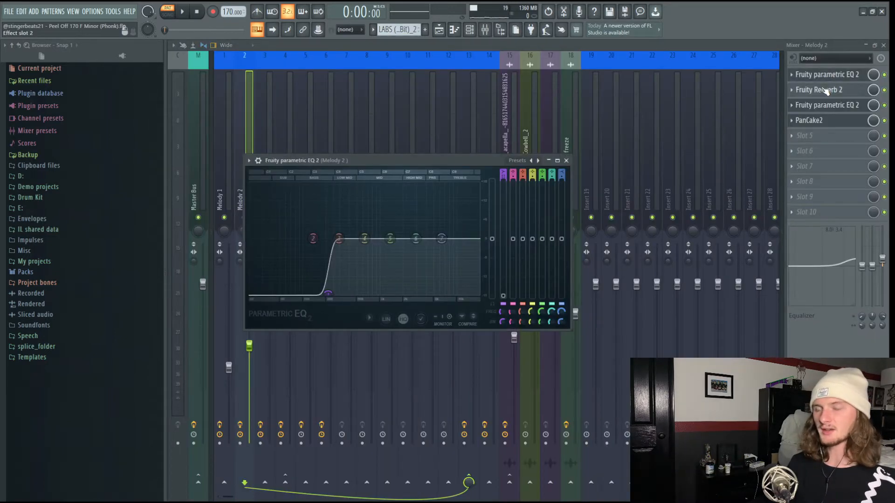
pyautogui.click(826, 90)
pyautogui.click(828, 106)
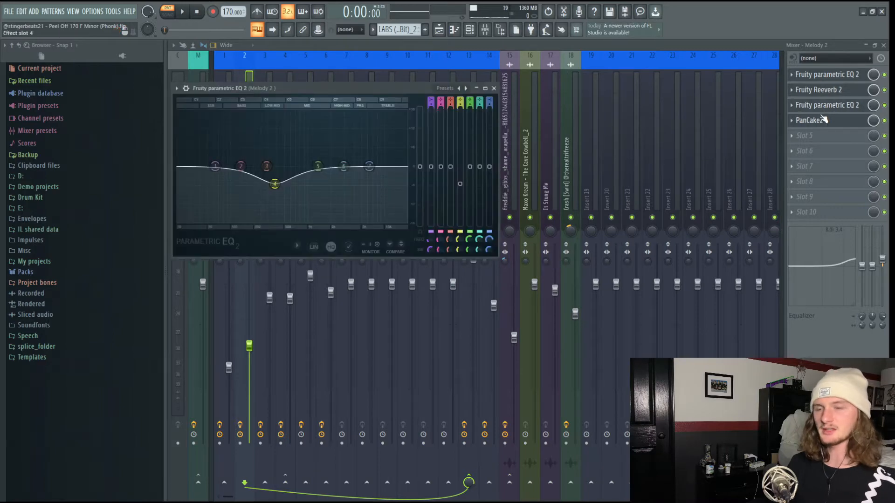
pyautogui.click(820, 122)
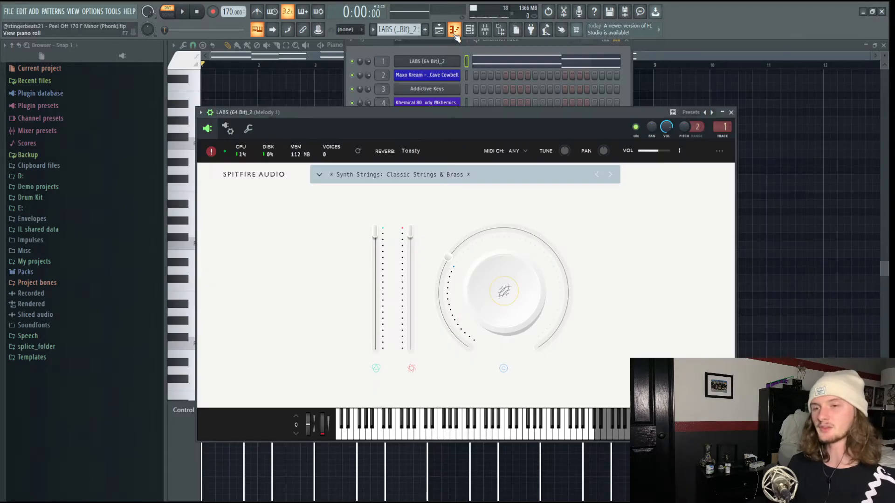
# Play the LABS melody in the piano roll and examine the Melody 1 effects, including EQs, reverb, delay presets and Kickstart
pyautogui.click(454, 31)
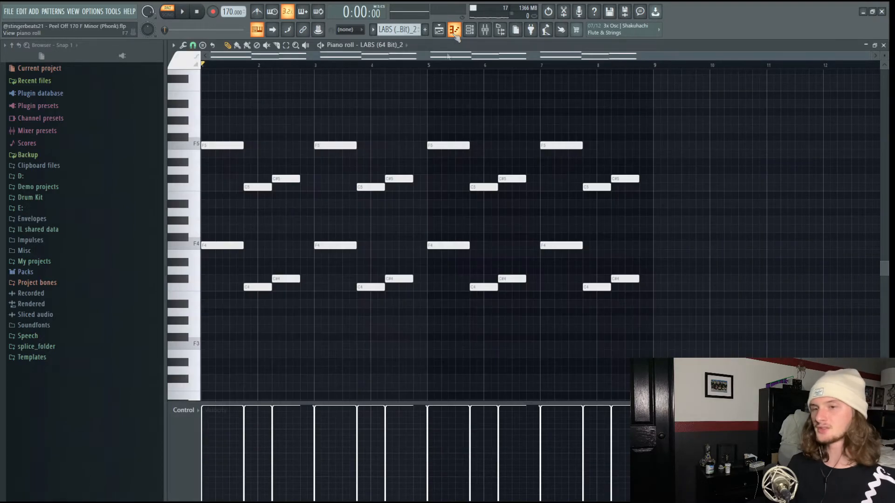
pyautogui.press('space')
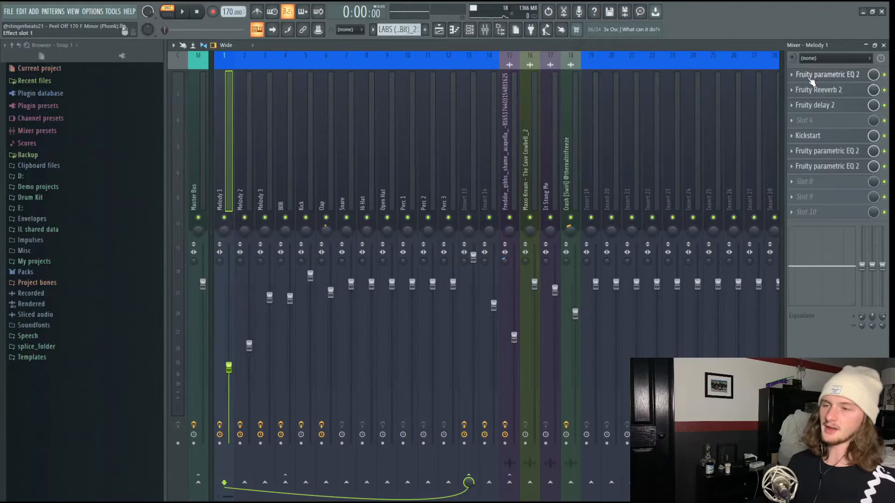
pyautogui.click(810, 78)
pyautogui.click(816, 94)
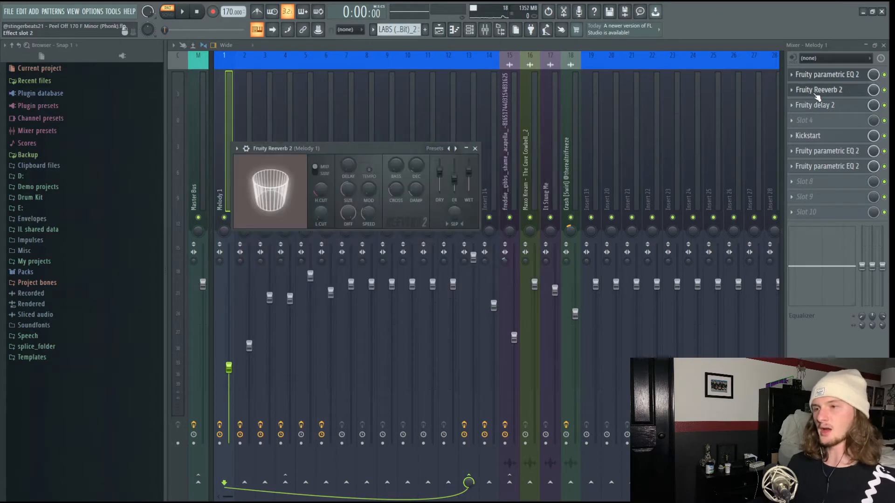
pyautogui.click(821, 106)
pyautogui.click(387, 161)
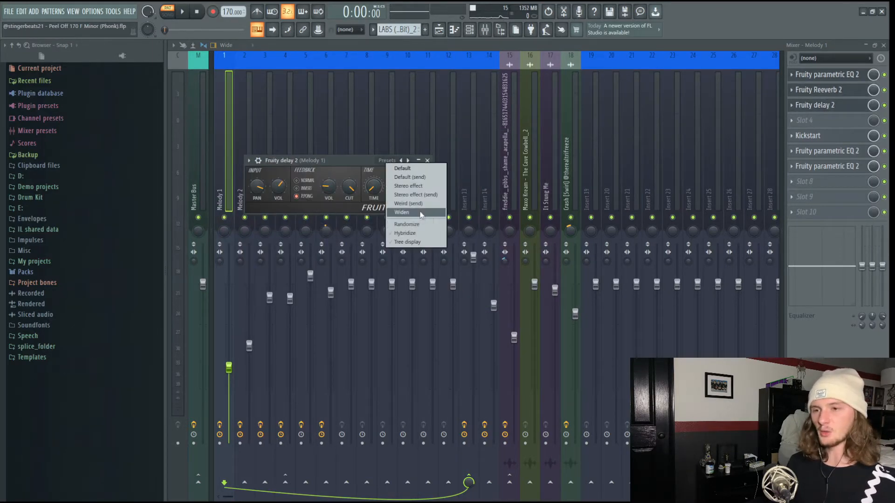
pyautogui.click(844, 136)
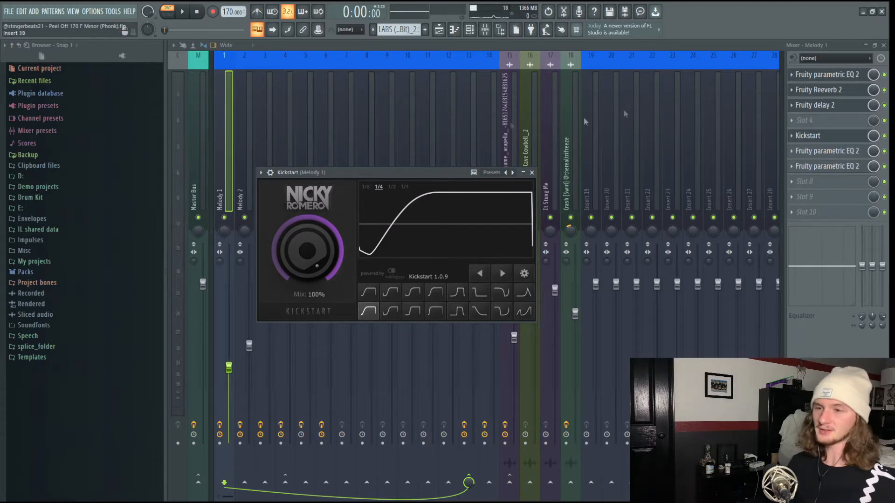
pyautogui.click(822, 163)
pyautogui.click(823, 171)
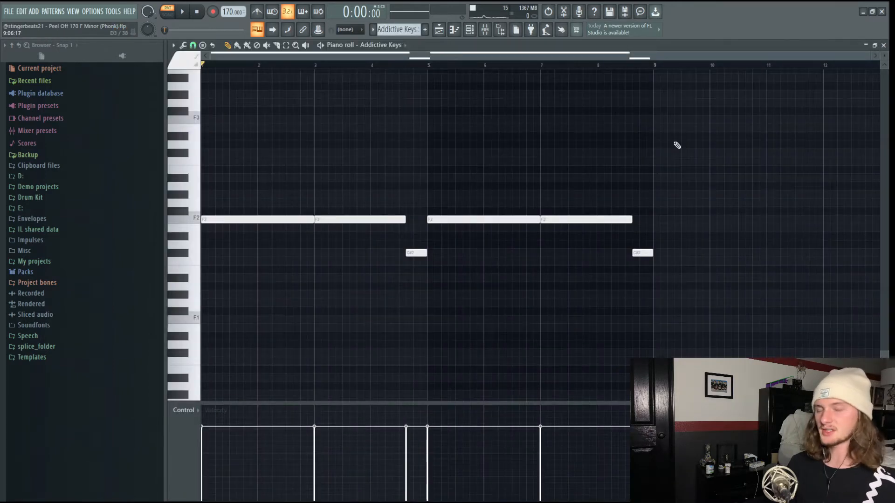
# Play the Addictive Keys and bell 2 patterns, and examine Fruity Reeverb 2 on the Melody 3 mixer track
pyautogui.press('space')
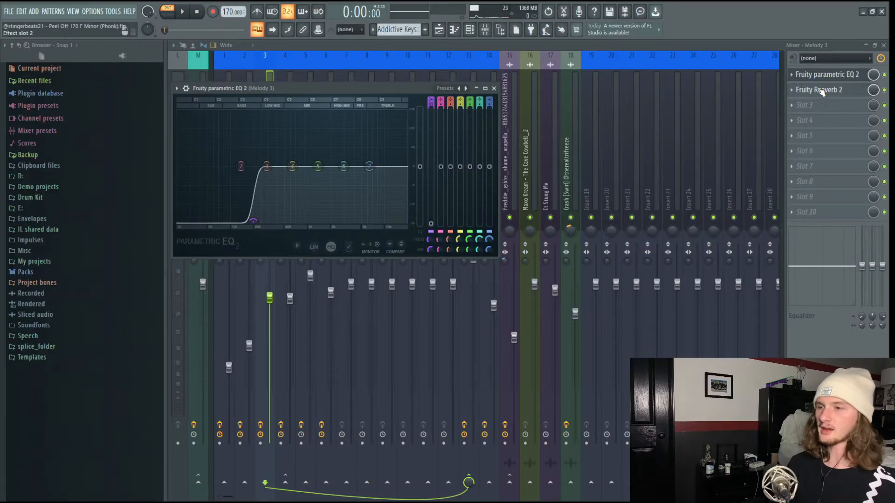
pyautogui.click(821, 90)
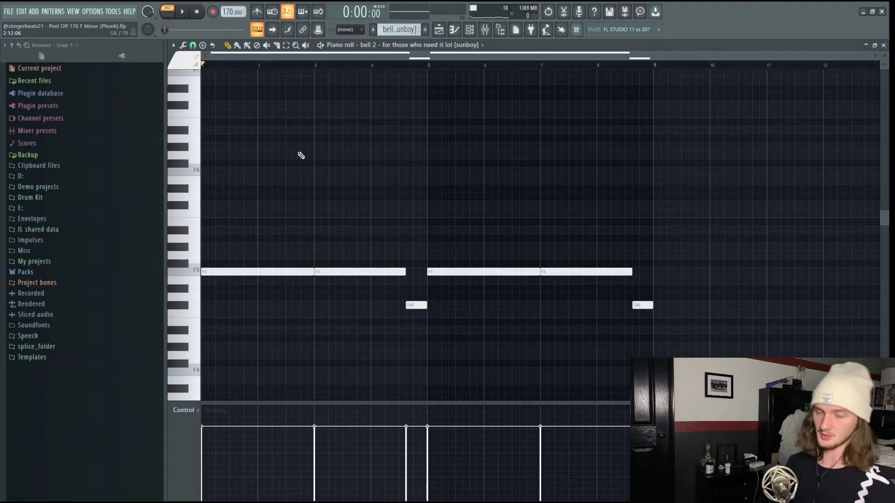
pyautogui.press('space')
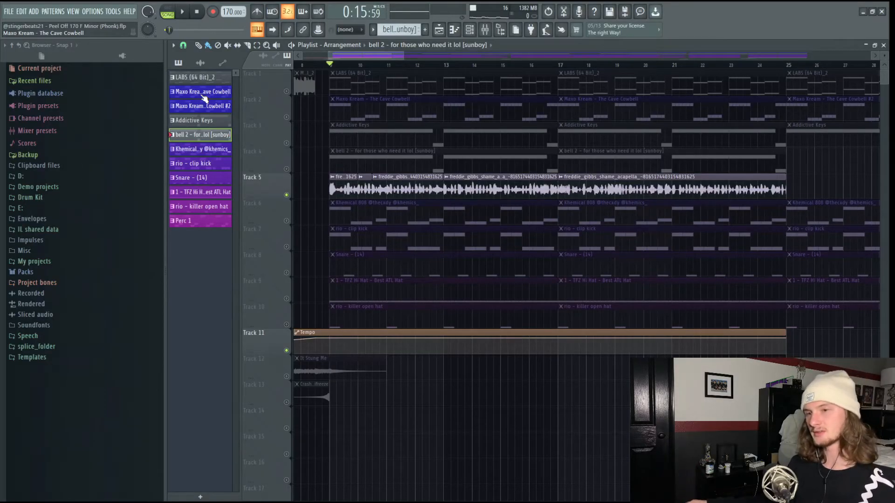
# Play the acapella alone and with the melodies, and examine its EQ, Fruity Reeverb 2, OTT and dblue_Glitch effects
pyautogui.press('space')
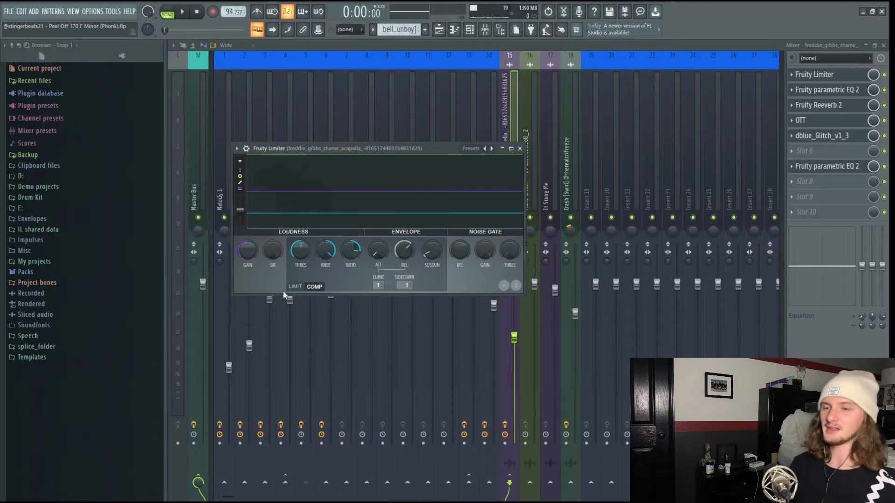
pyautogui.click(824, 93)
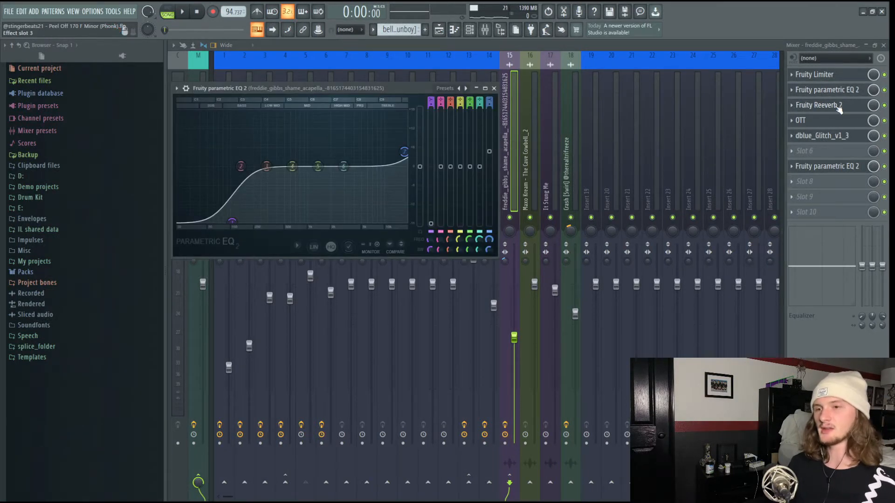
pyautogui.click(834, 105)
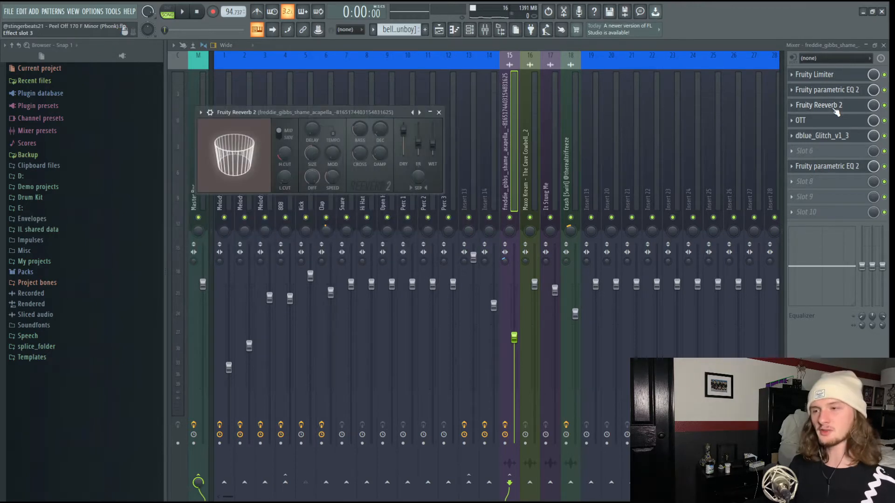
pyautogui.click(832, 121)
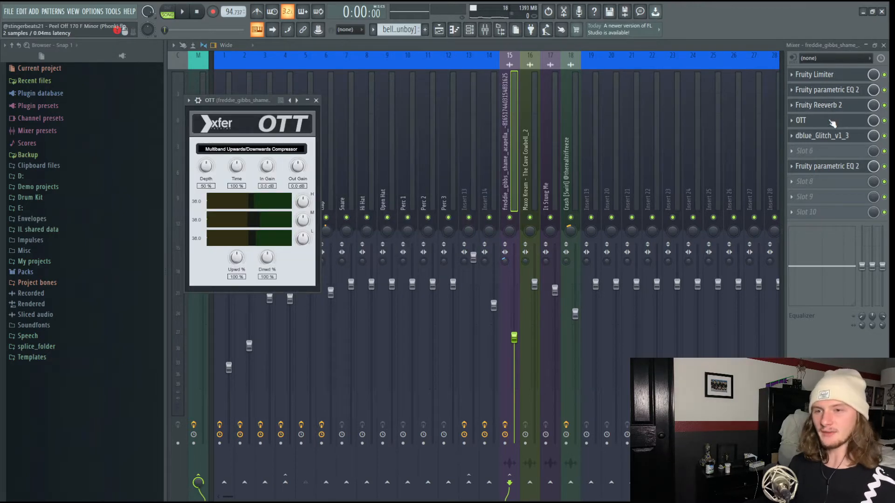
pyautogui.click(824, 136)
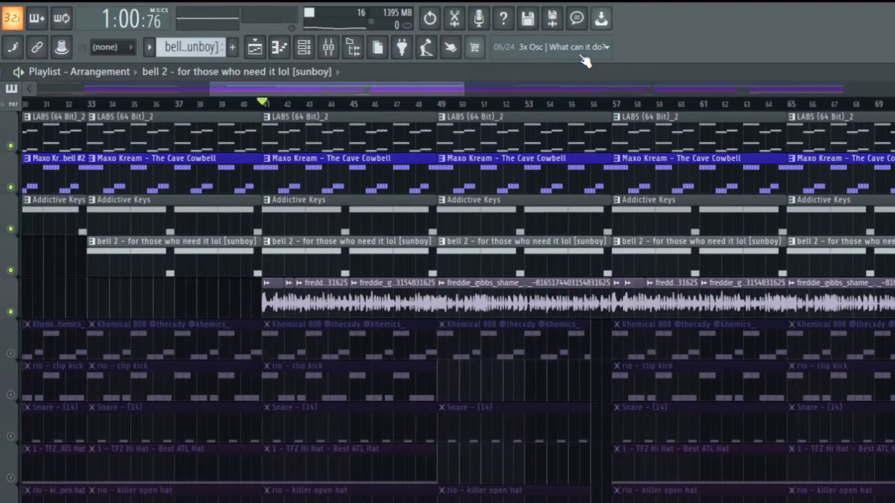
pyautogui.press('space')
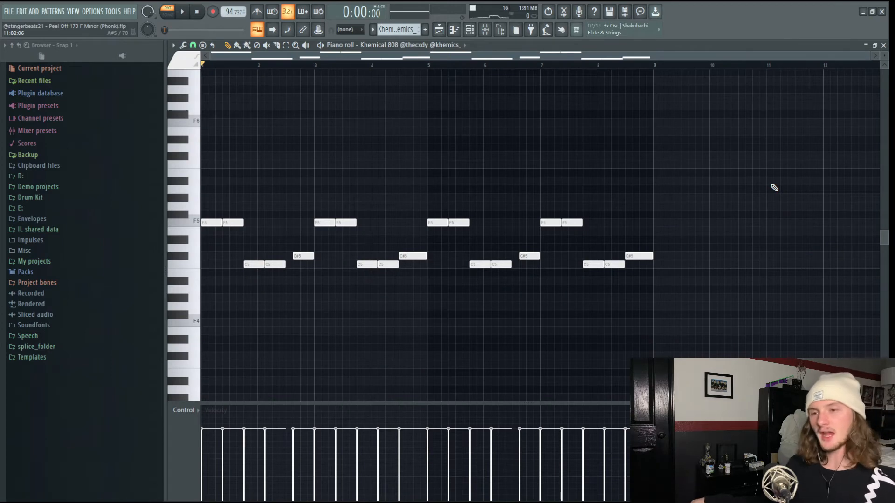
# Play the Khemical 808 pattern and examine Sausage Fattener and Fruity Fast Dist on the 808 mixer track
pyautogui.press('space')
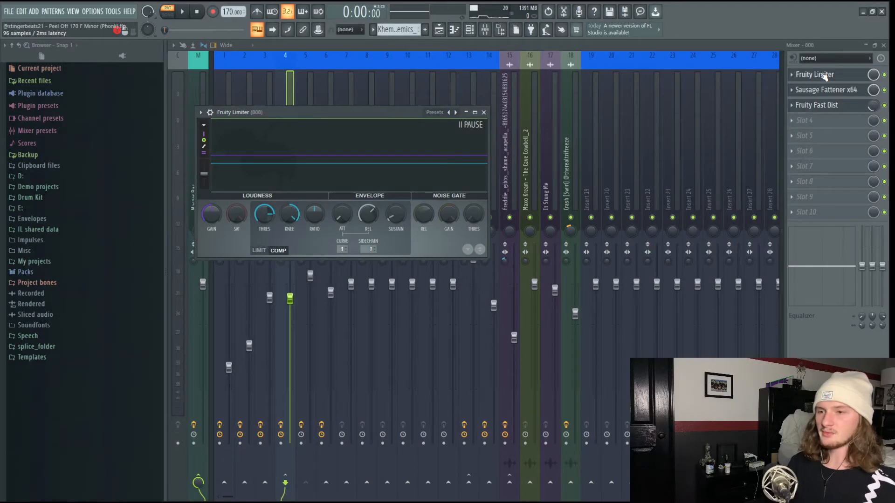
pyautogui.click(824, 91)
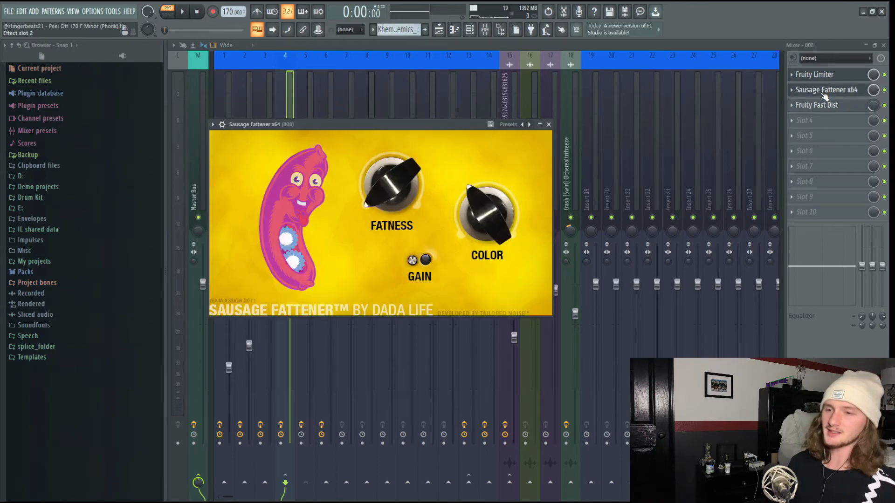
pyautogui.click(817, 106)
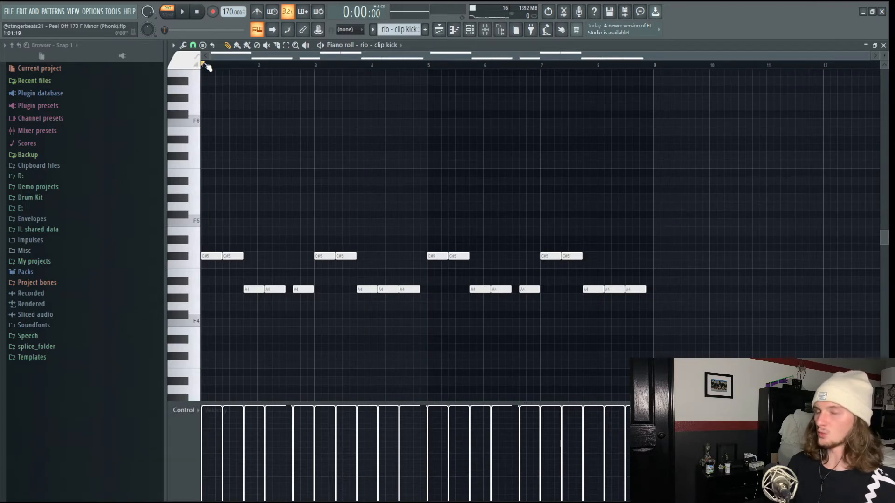
# Play the clip kick, snare, hi-hat and open hat patterns one by one, followed by the arrangement from bar 1
pyautogui.press('space')
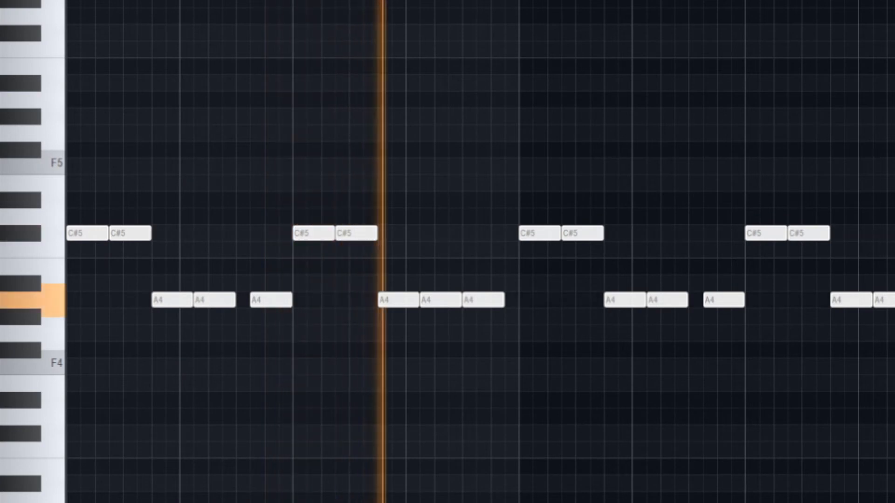
pyautogui.press('space')
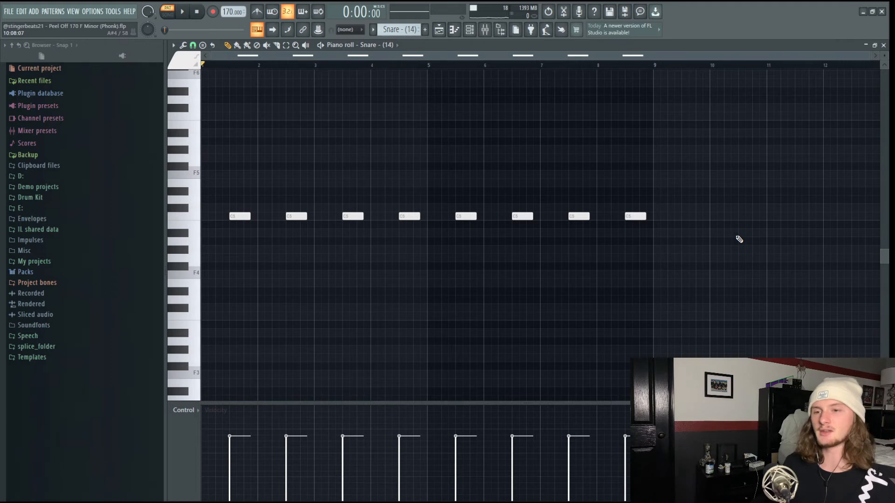
pyautogui.press('space')
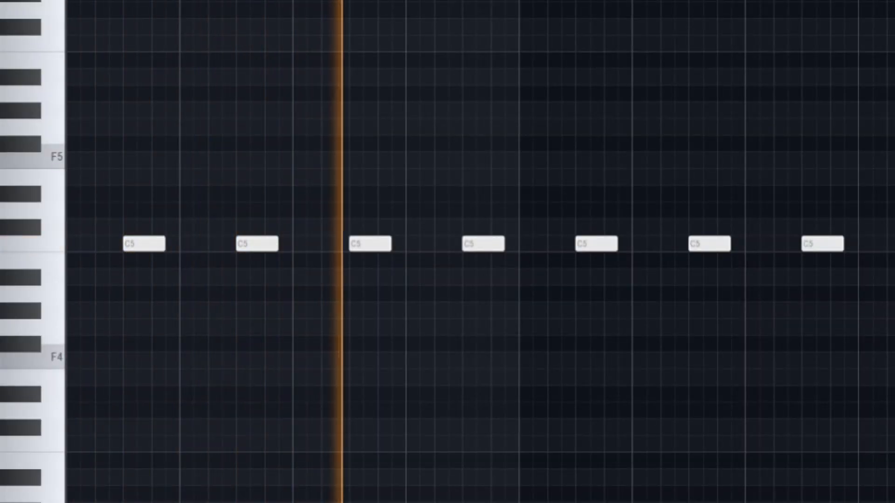
pyautogui.press('space')
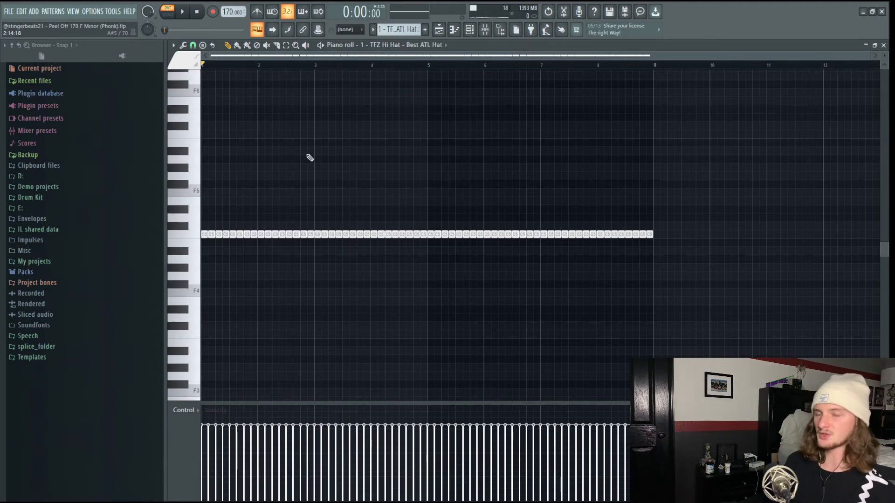
pyautogui.press('space')
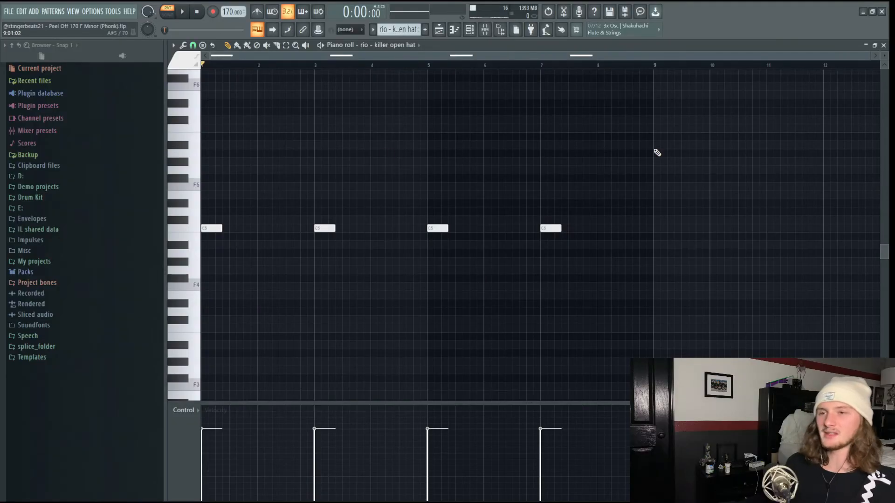
pyautogui.press('space')
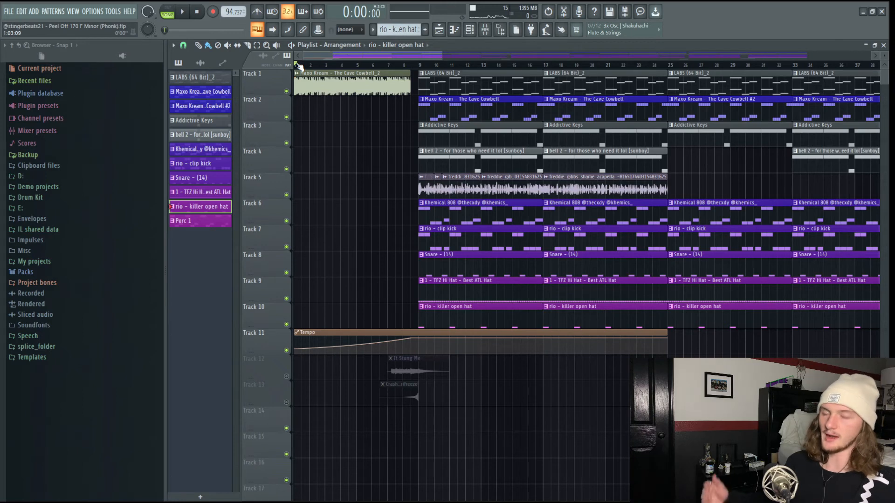
pyautogui.press('space')
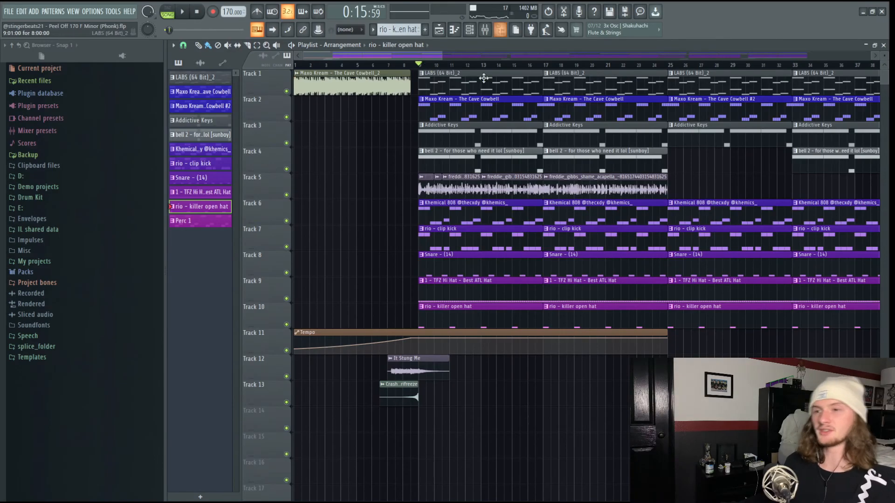
# Select bars 9 to 17, send the Master Bus Edison recording to the playlist, and set the clip's time-stretching mode to Resample
pyautogui.moveTo(424, 67); pyautogui.dragTo(550, 97)
pyautogui.click(488, 34)
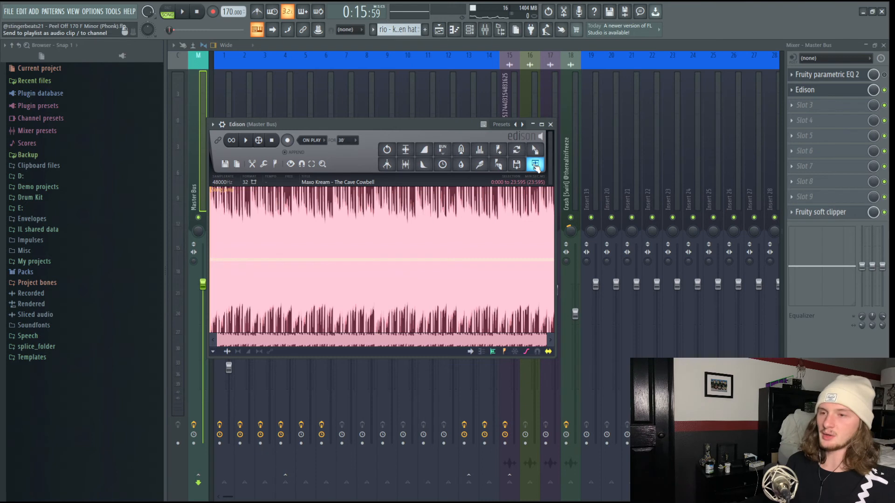
pyautogui.click(407, 150)
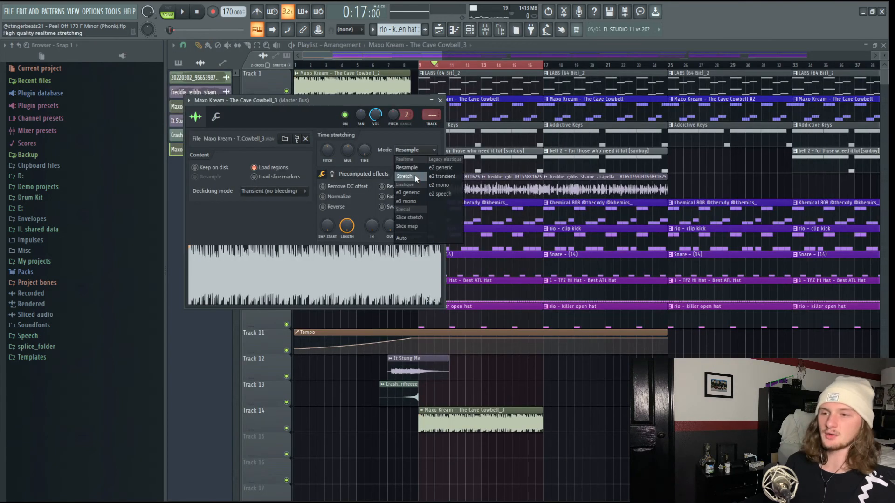
pyautogui.click(417, 177)
pyautogui.click(403, 151)
pyautogui.click(406, 168)
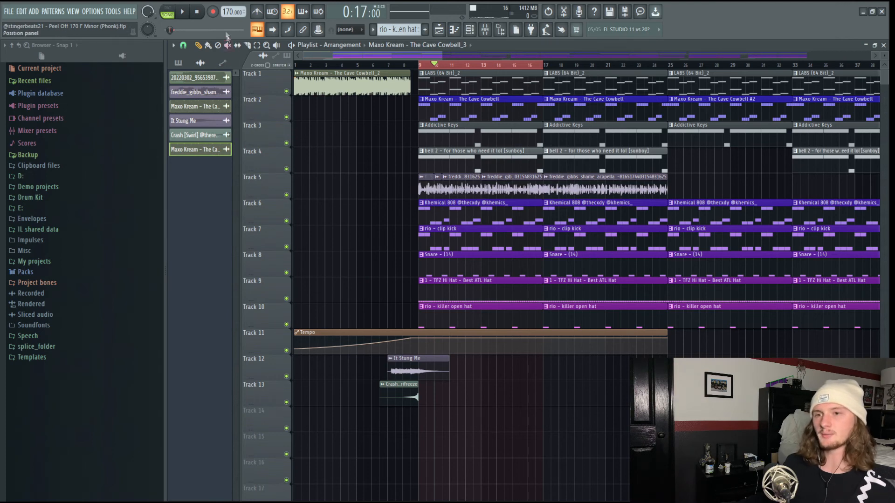
# Create a tempo automation clip, copy the project tempo value, and paste it into the clip's second point near the end of bar 8
pyautogui.rightClick(226, 12)
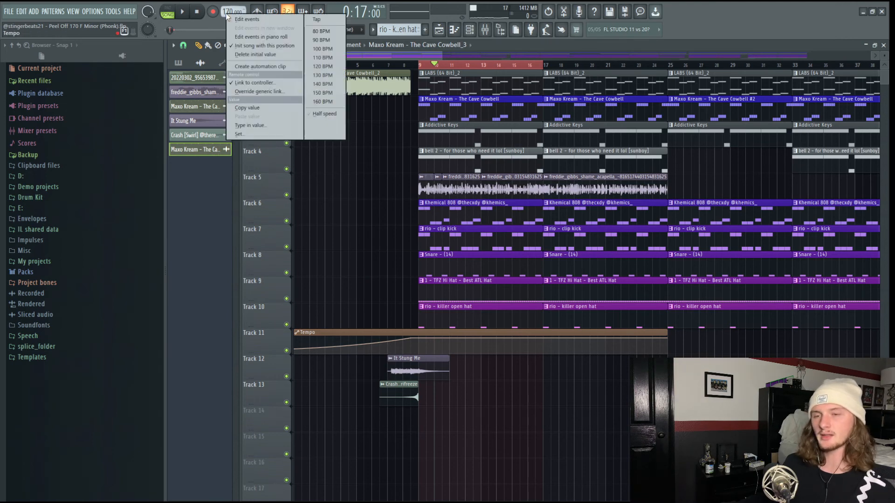
pyautogui.click(267, 68)
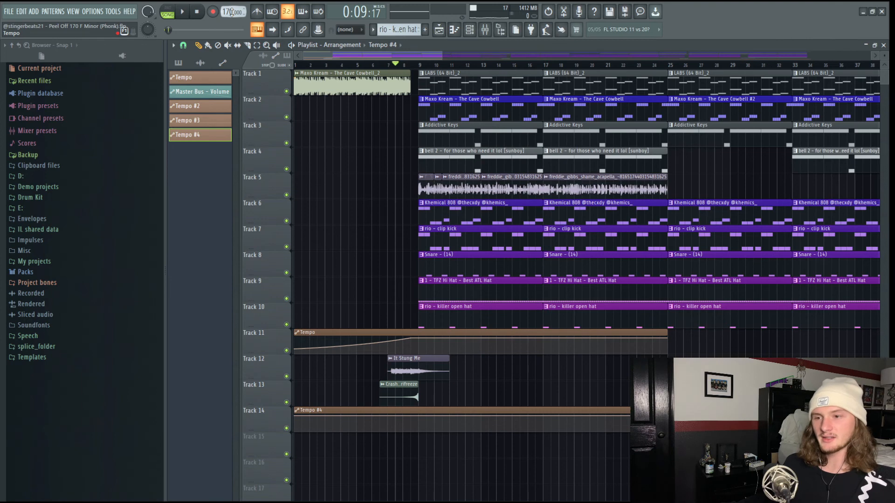
pyautogui.rightClick(232, 12)
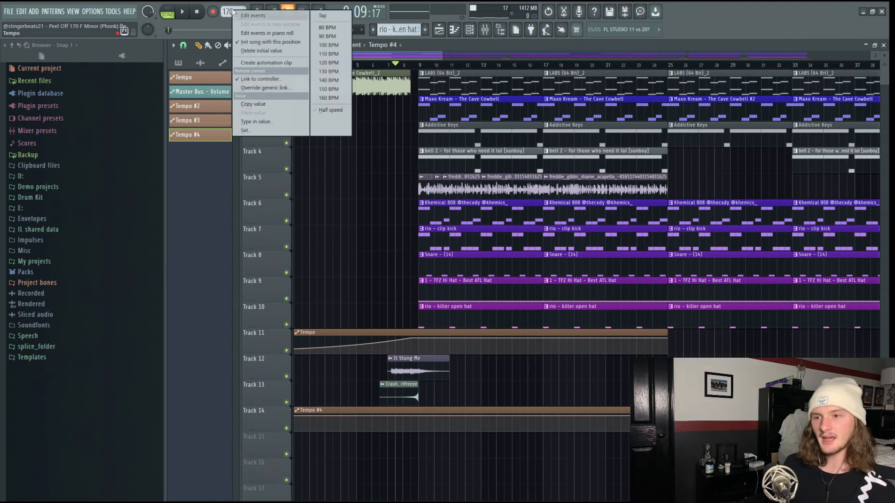
pyautogui.click(268, 104)
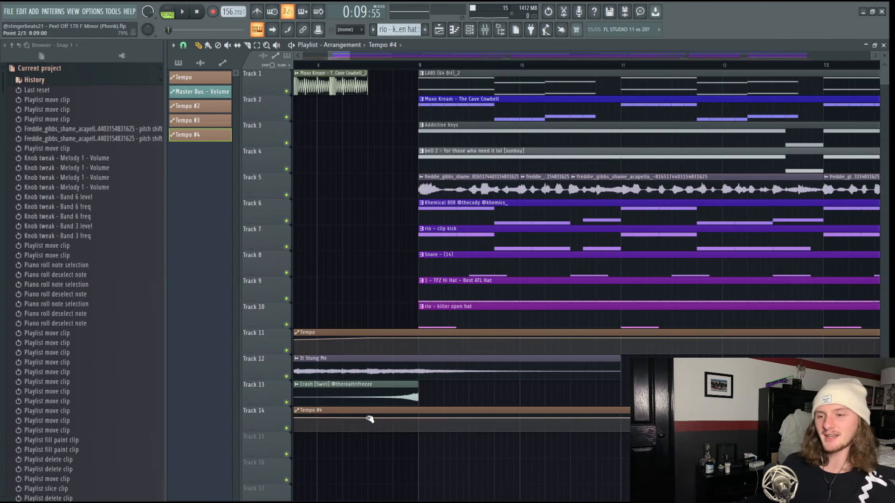
pyautogui.rightClick(369, 419)
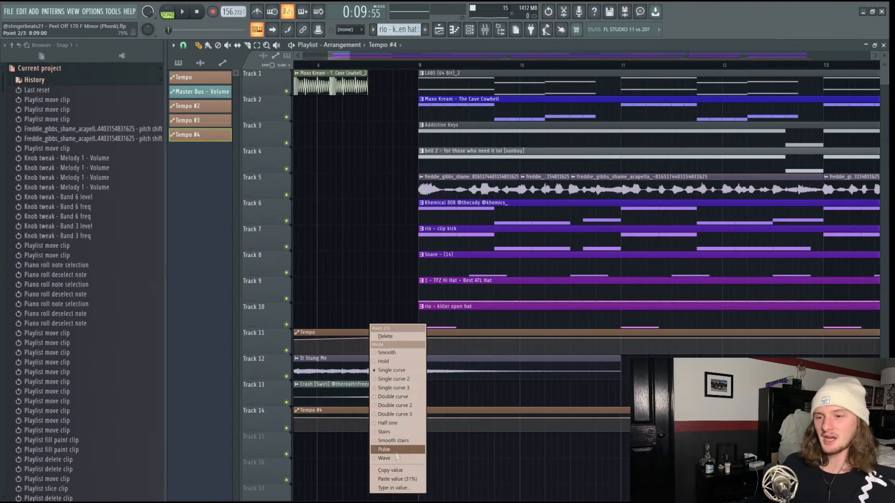
pyautogui.click(400, 480)
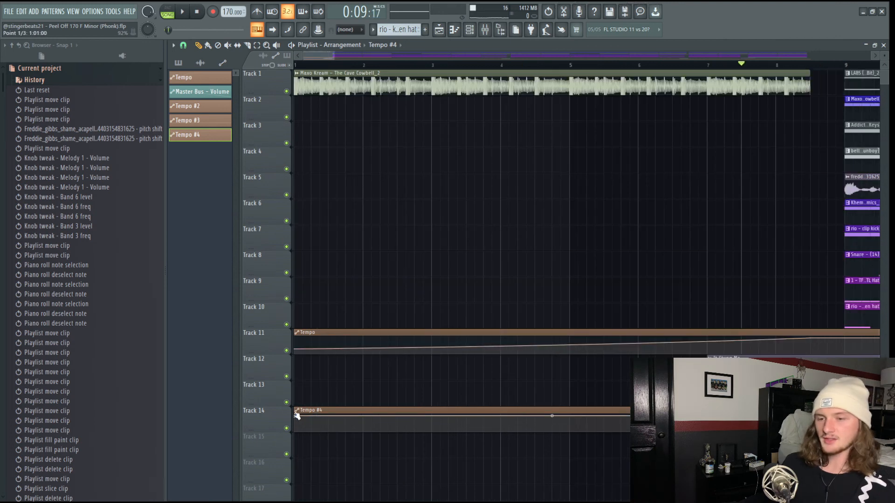